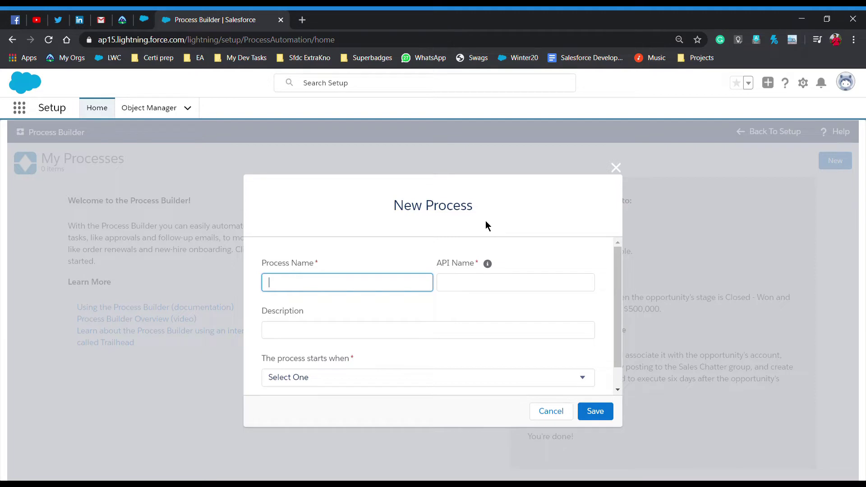
Create the process 'update the related record', starting when a record changes, and save it.
text(updtae the)
key(BackSpace)
key(BackSpace)
key(BackSpace)
key(BackSpace)
key(BackSpace)
key(BackSpace)
key(BackSpace)
key(BackSpace)
text(ate the related record)
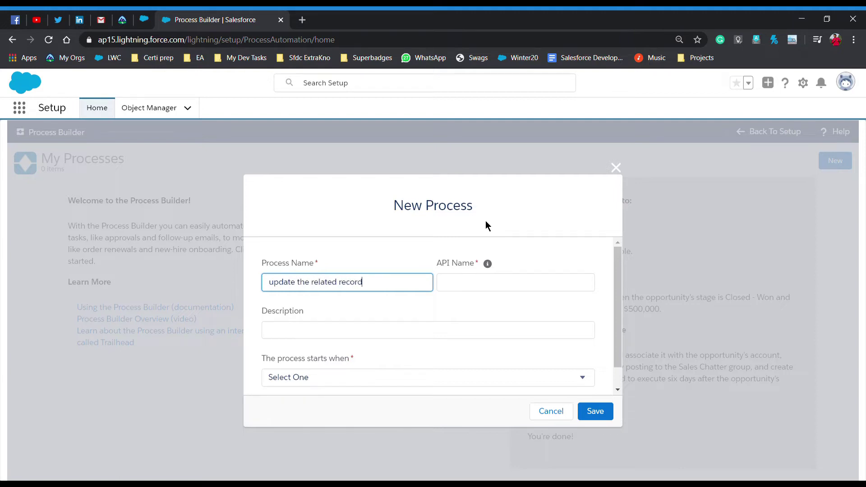
click(474, 293)
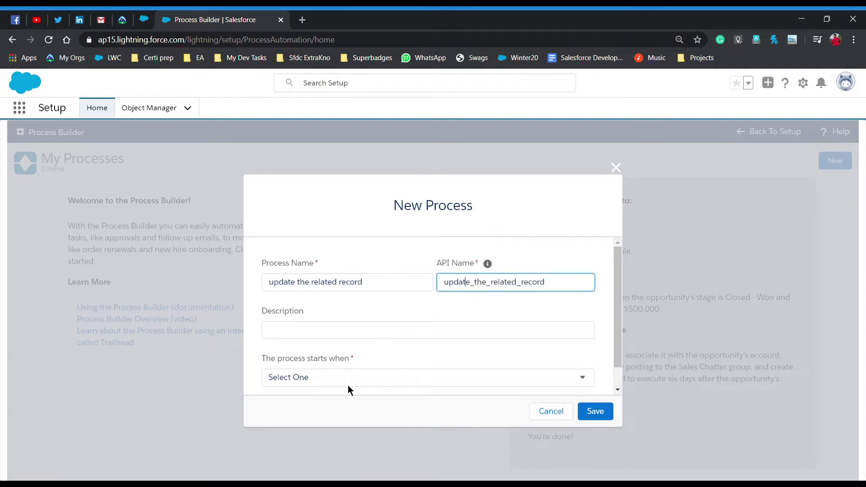
click(319, 376)
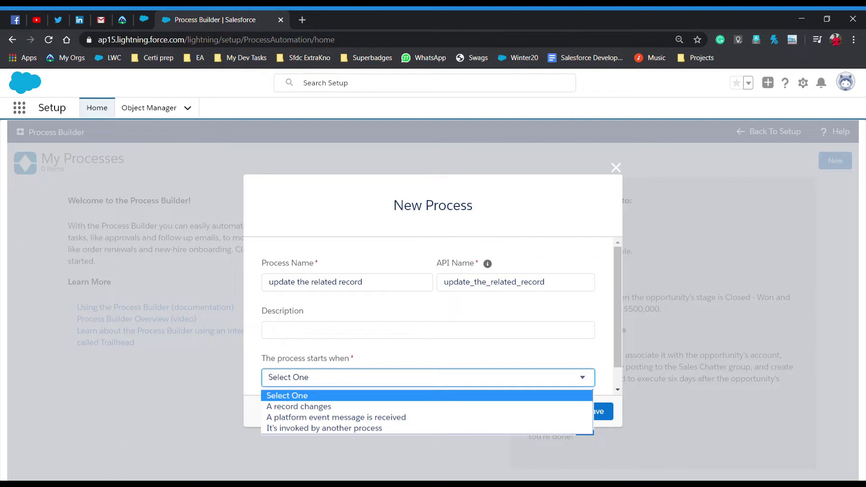
click(295, 406)
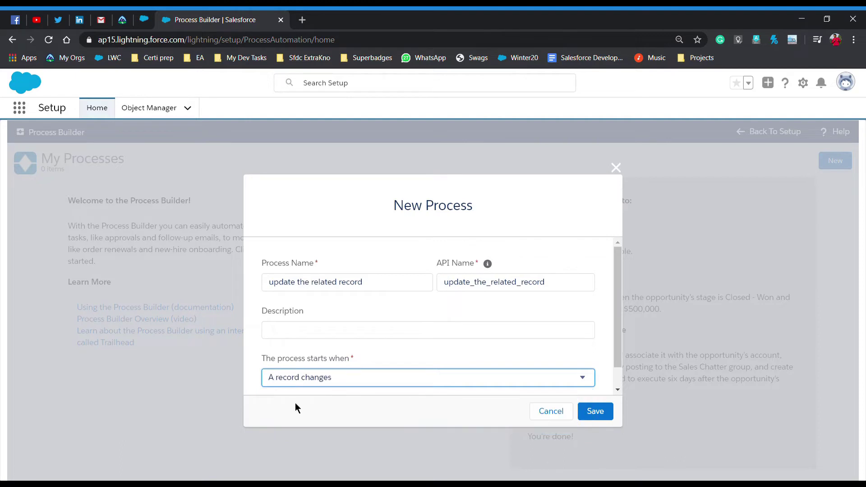
click(602, 413)
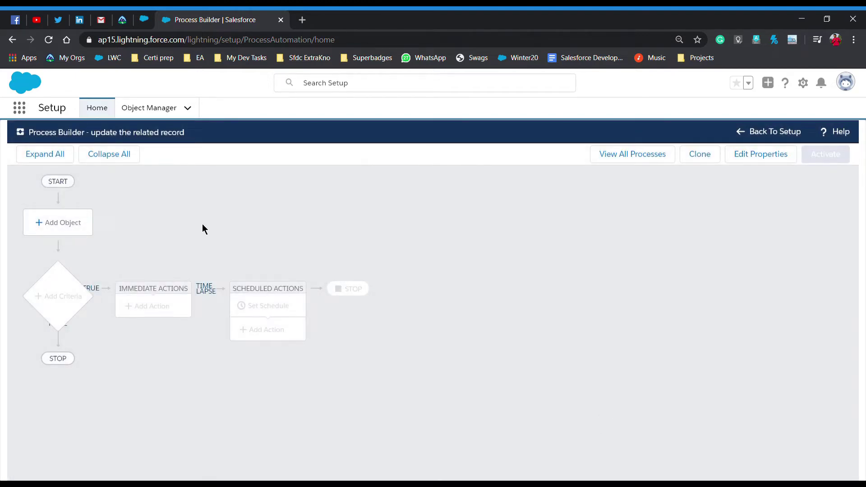
Set Quote as the process object, triggered when a record is created or edited.
click(60, 227)
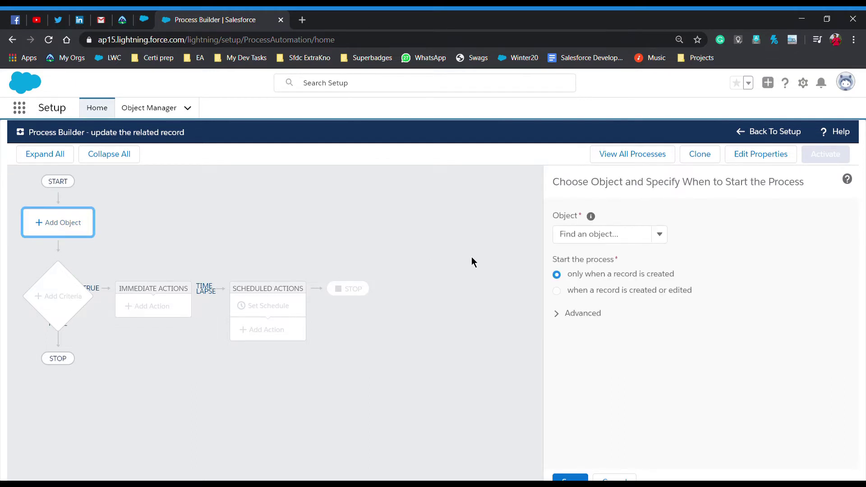
click(626, 239)
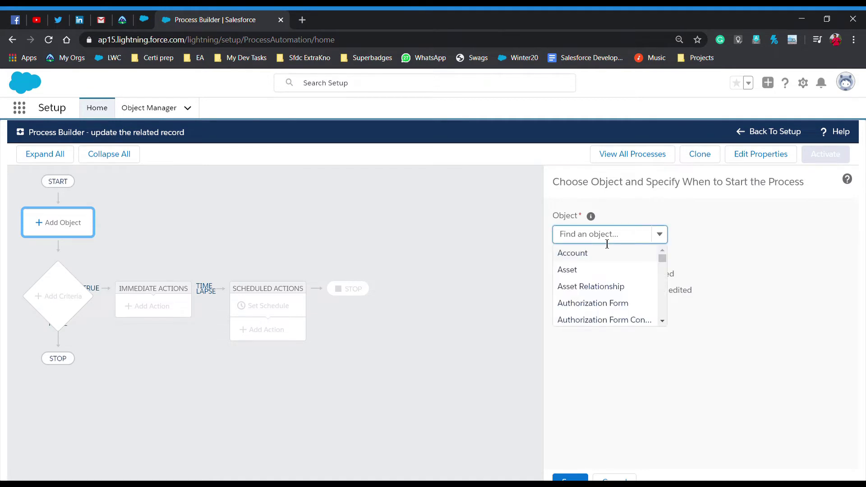
text(Quote)
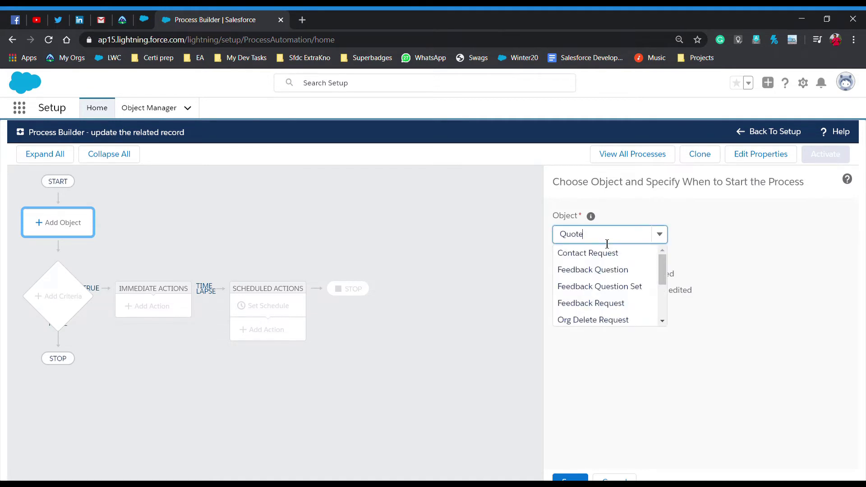
click(575, 253)
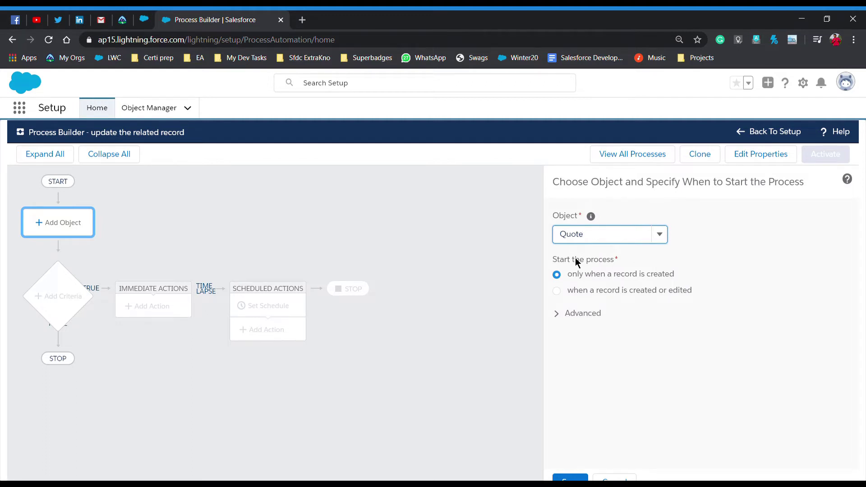
click(558, 294)
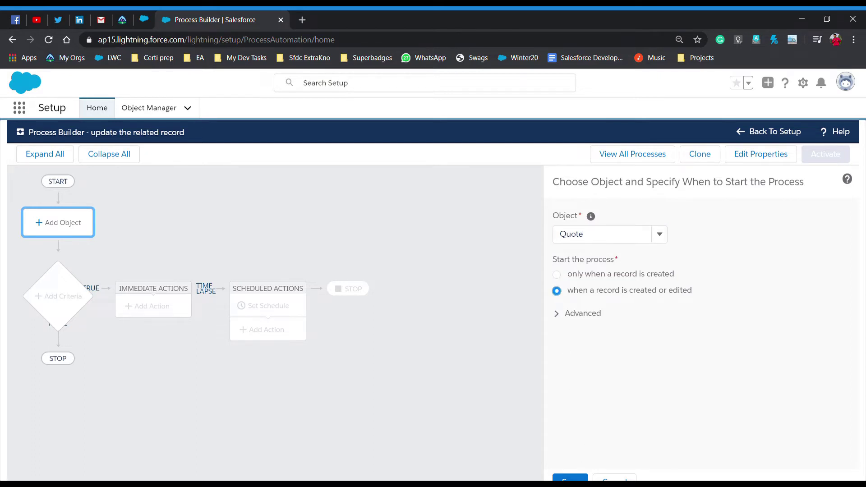
click(575, 480)
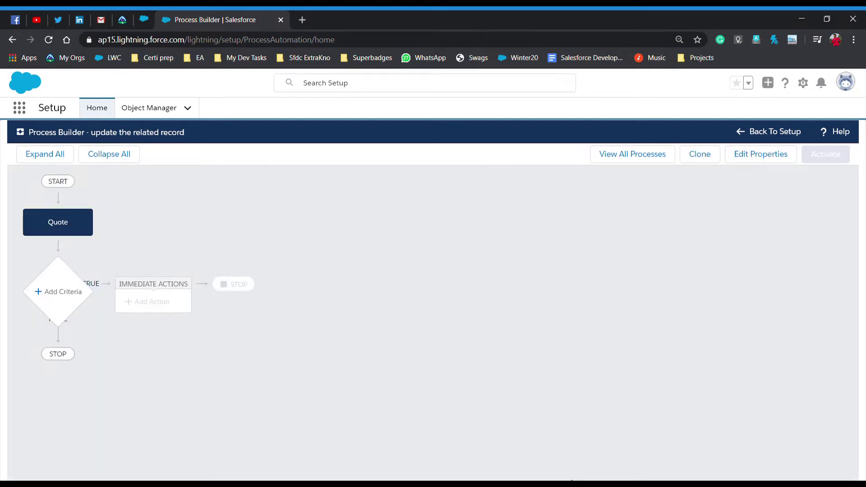
click(66, 297)
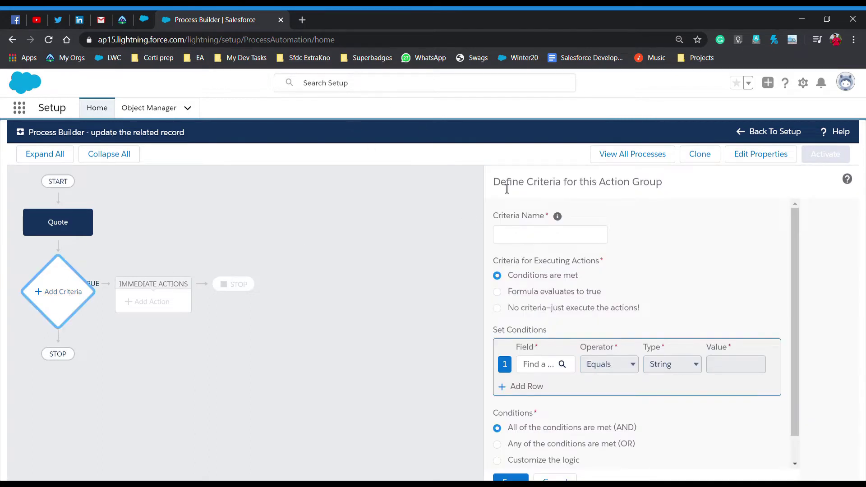
Add criteria 'when Quote Status Accepted' testing Status Equals Accepted, and save it.
click(537, 238)
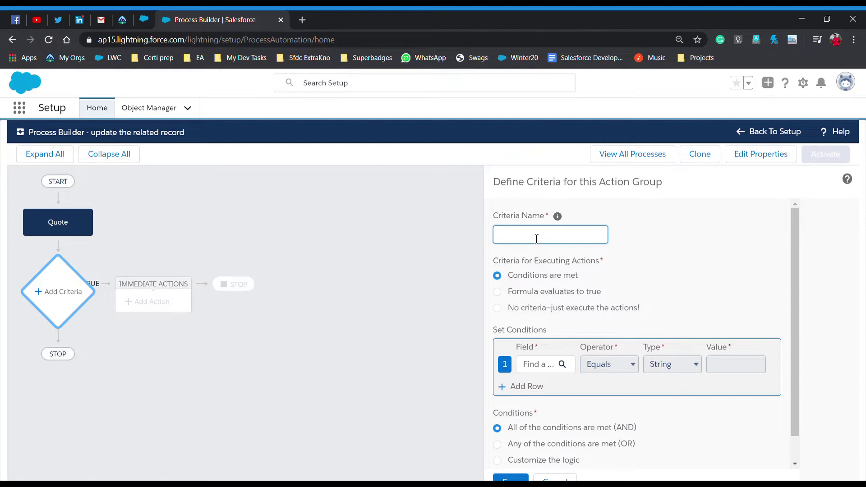
text(when)
text( Quote Stat)
text(us Accep)
text(ted)
click(540, 369)
text(stat)
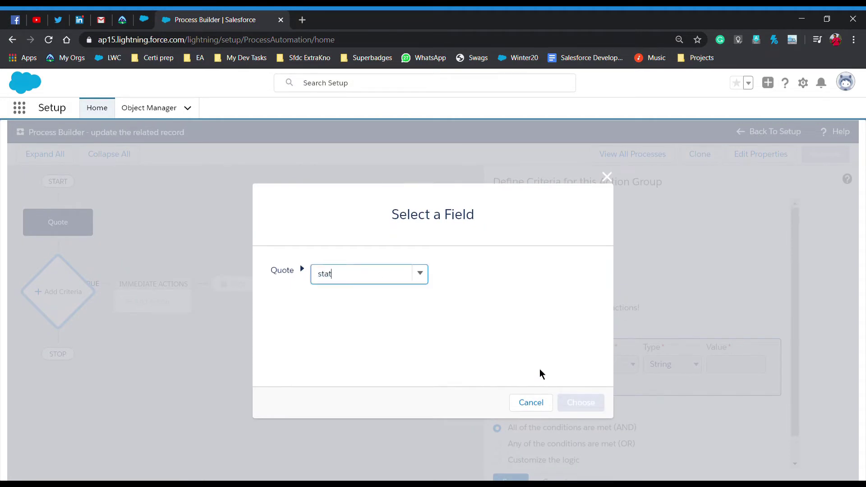
text(us)
click(344, 300)
click(582, 408)
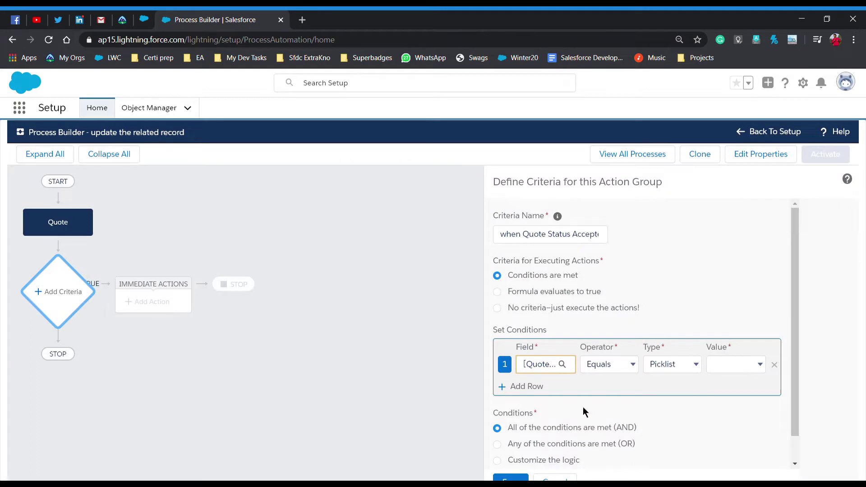
click(744, 364)
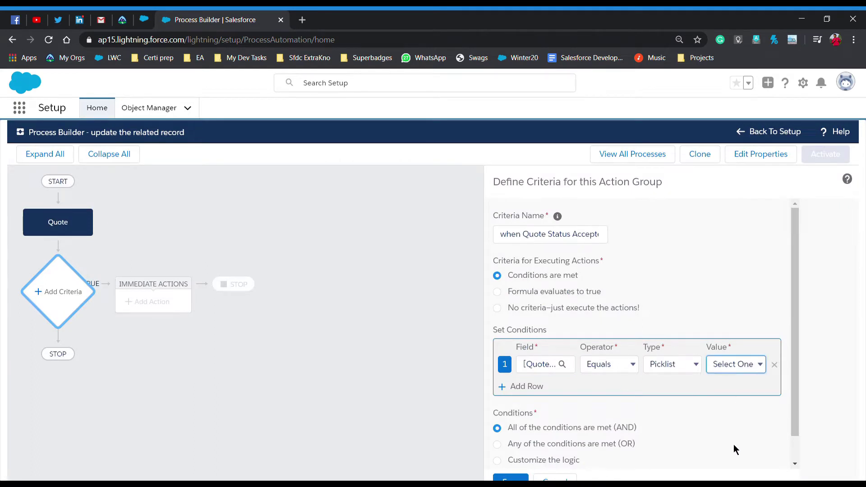
click(733, 456)
scroll(659, 399, down, 1)
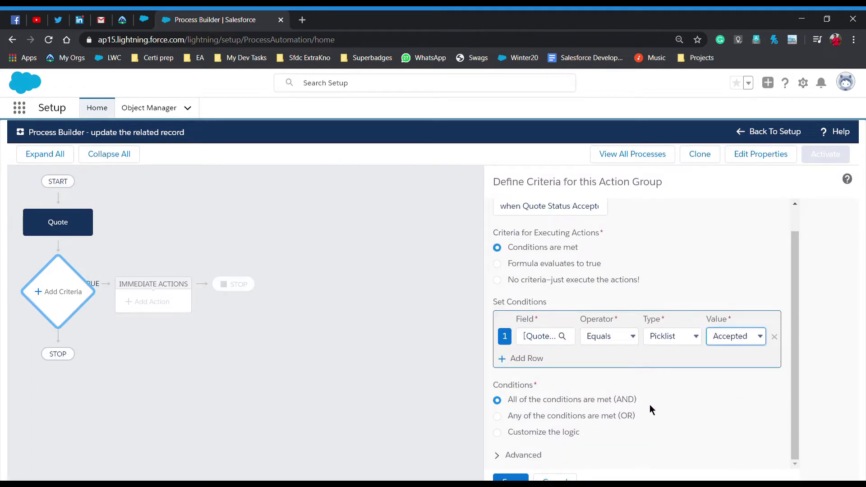
click(517, 479)
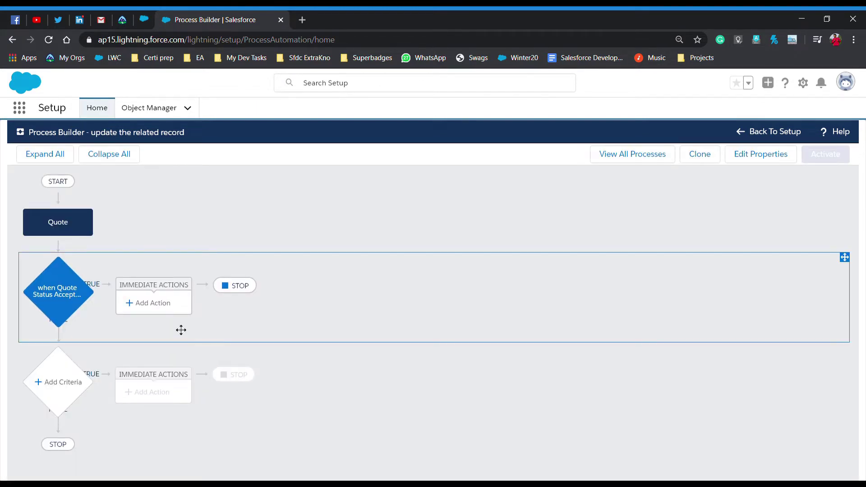
Add an Update Records action named 'update the related Quotes' and choose its target record.
click(162, 306)
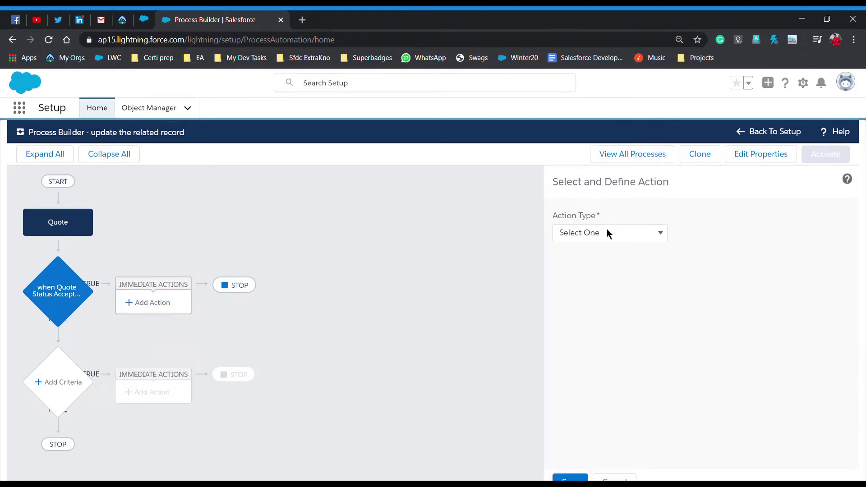
click(607, 233)
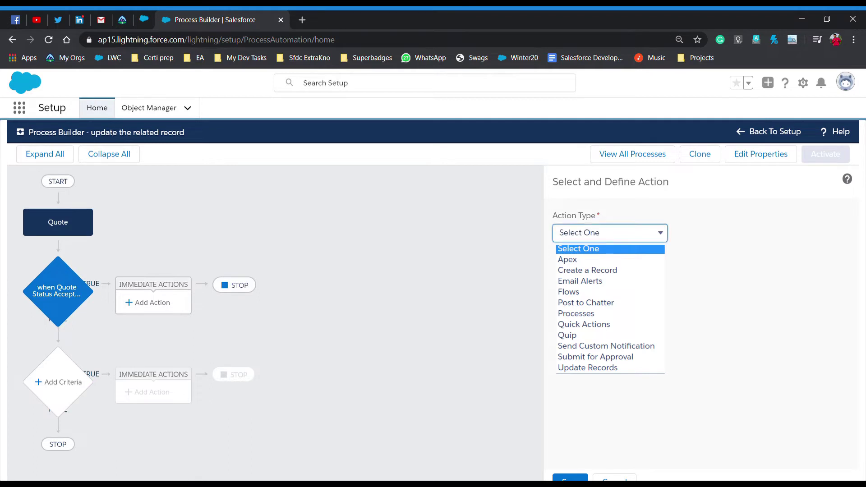
click(595, 370)
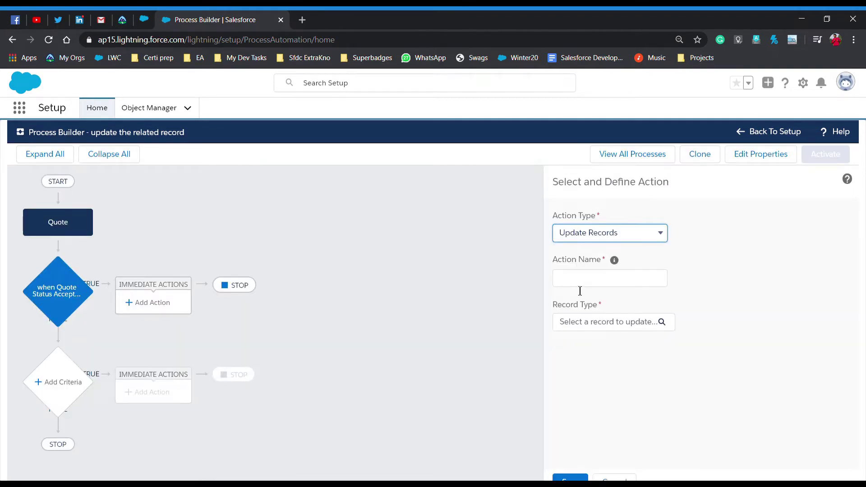
click(578, 290)
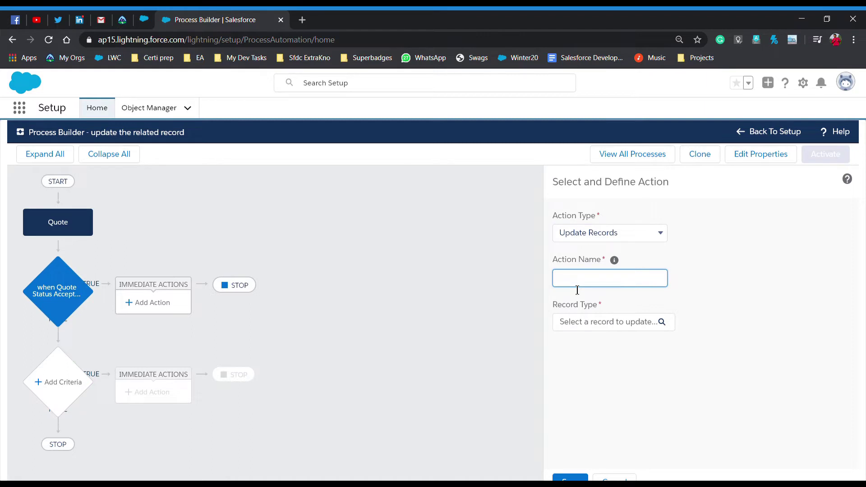
text(update the related Quotes)
click(583, 325)
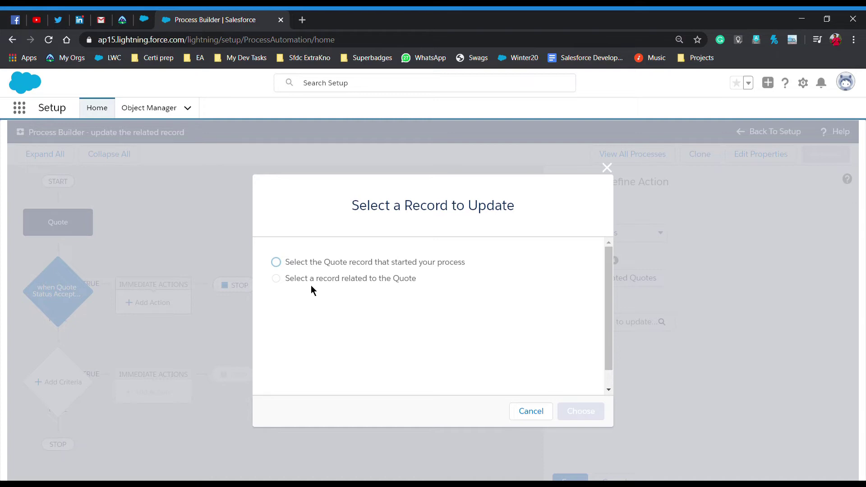
Target the Quote's Opportunity ID > Quotes related records for the update action.
click(276, 282)
click(304, 308)
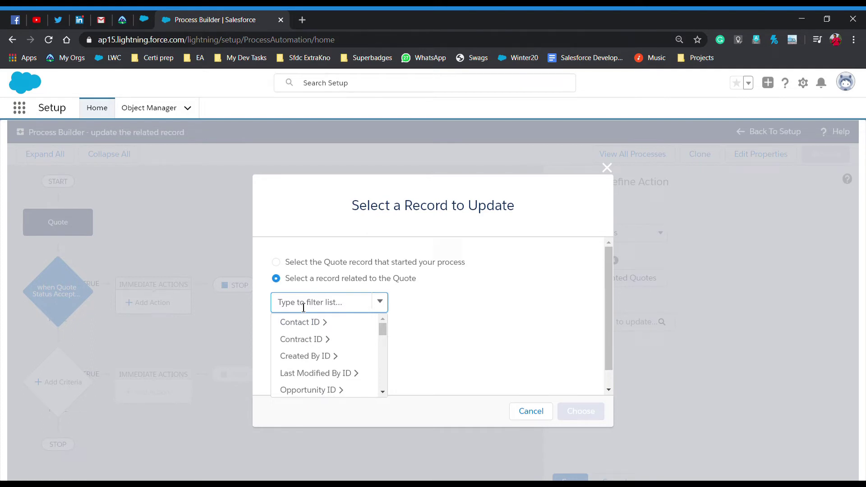
text(Opp)
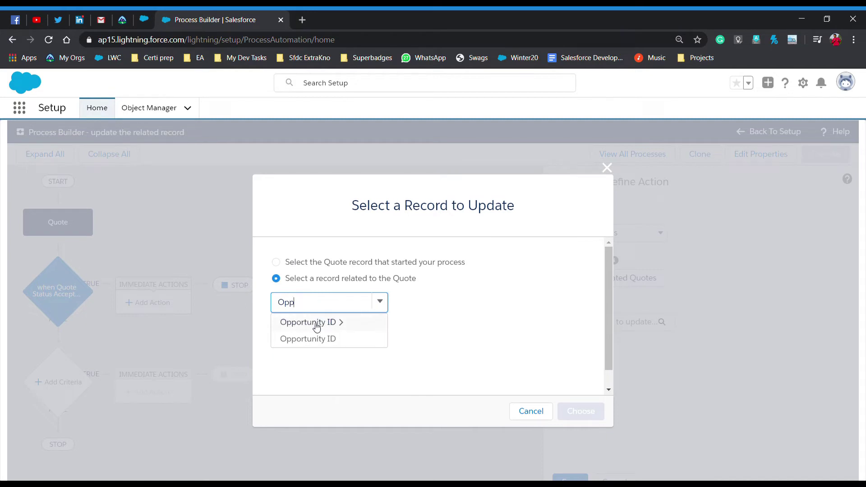
click(314, 323)
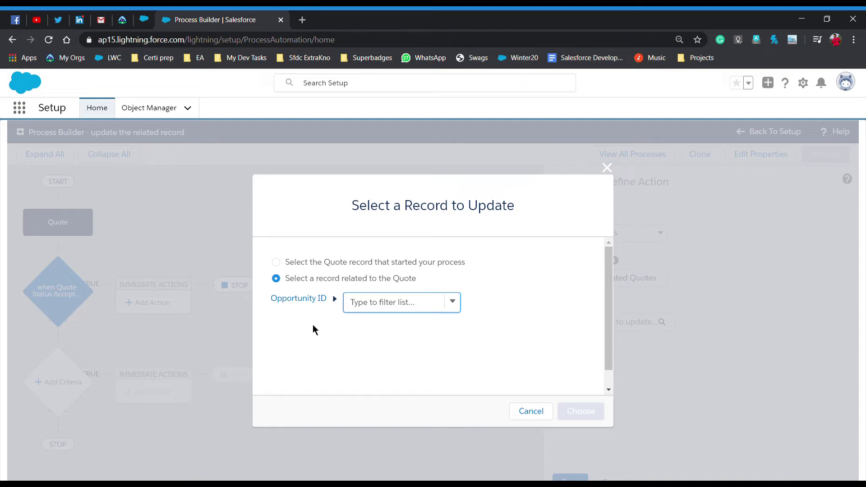
text(Quotes)
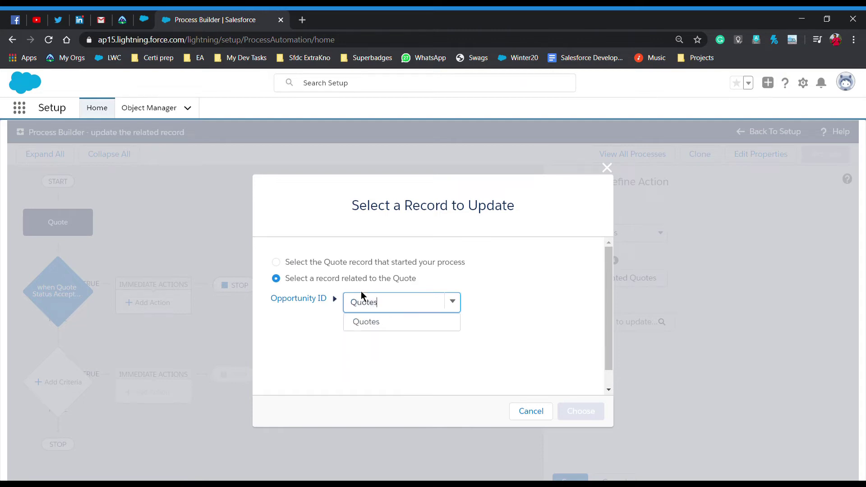
click(372, 323)
click(581, 411)
scroll(592, 418, down, 1)
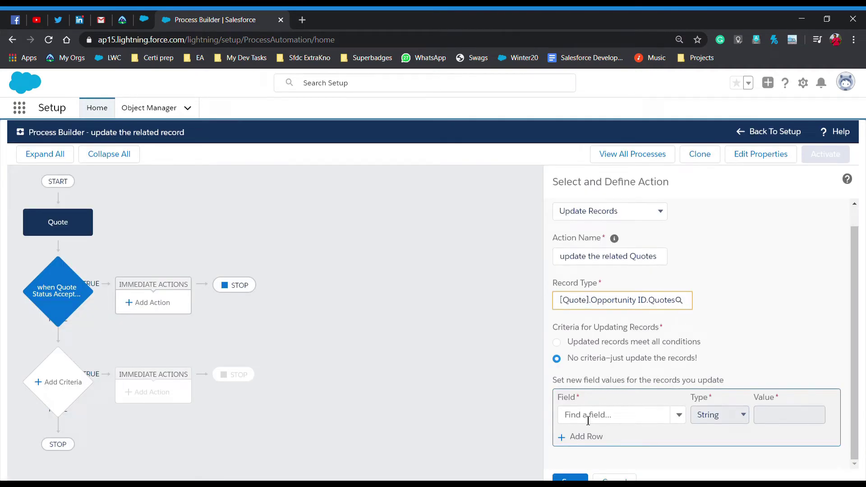
Set the related Quotes' Status field to Denied and save the action.
click(587, 420)
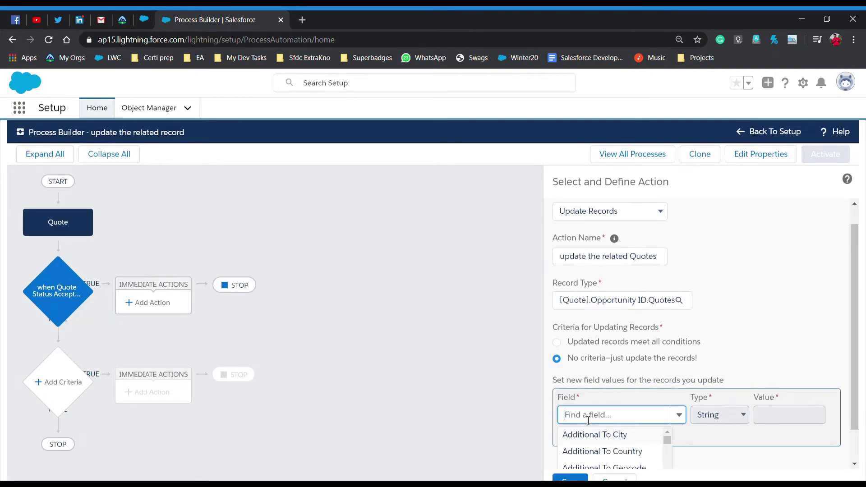
text(Statu)
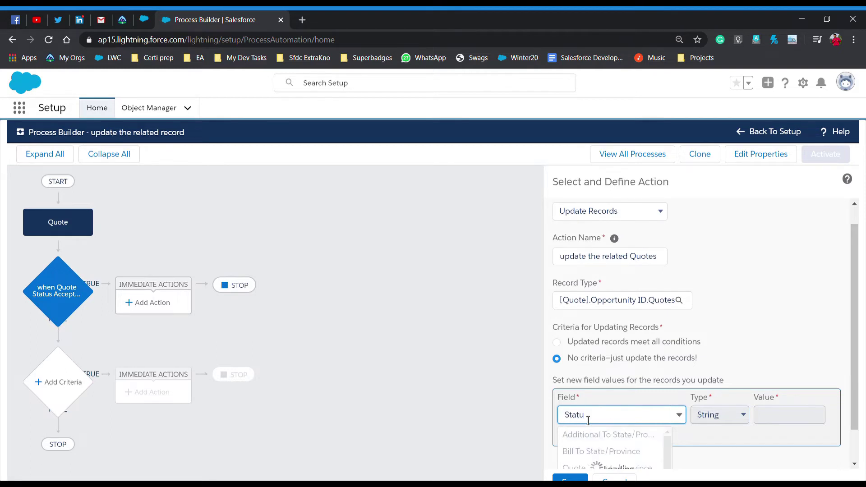
click(586, 435)
click(797, 420)
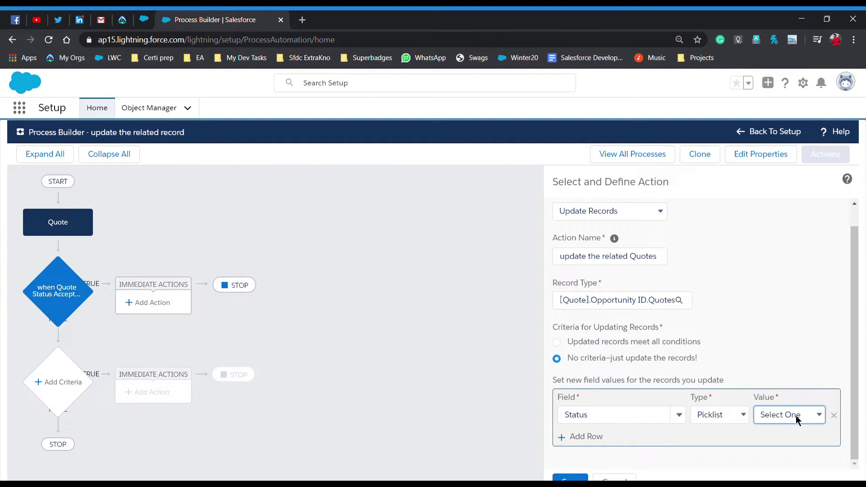
click(781, 405)
click(570, 478)
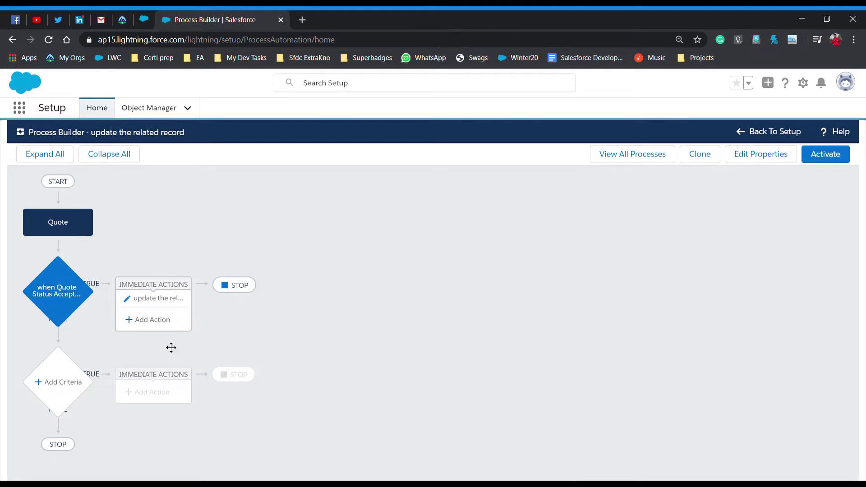
Add an Update Records action 'Update the Current Quote' targeting the Quote that started the process.
click(154, 320)
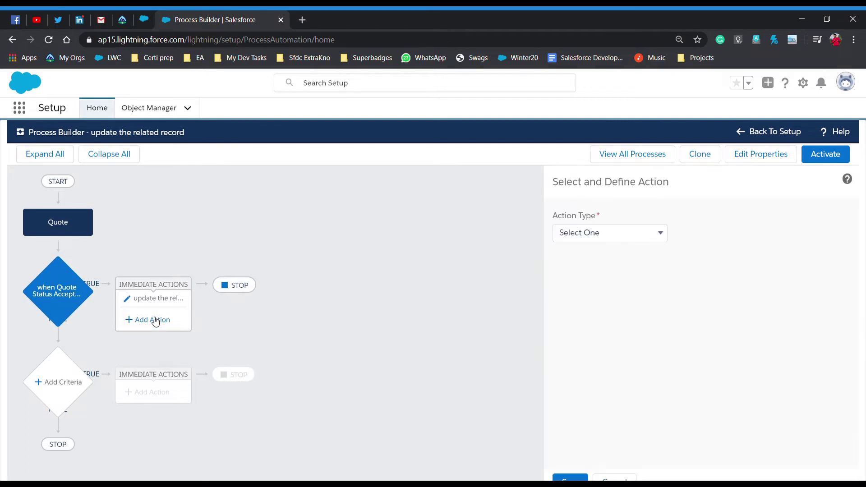
click(562, 236)
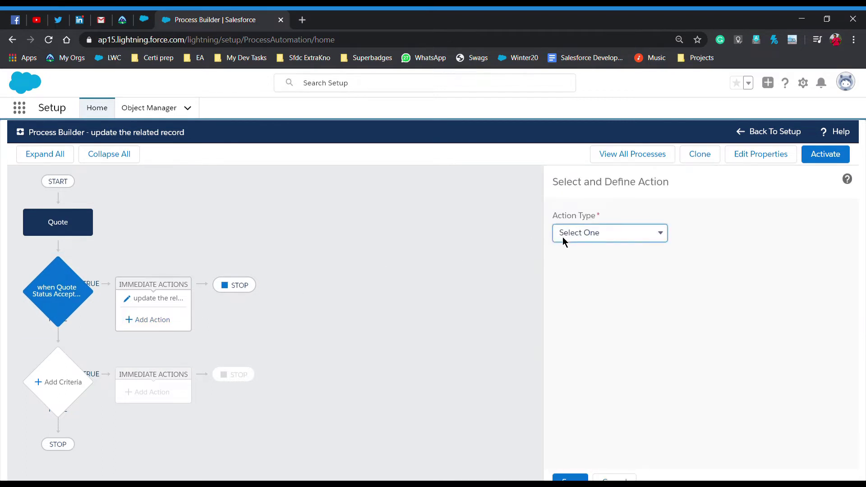
click(562, 237)
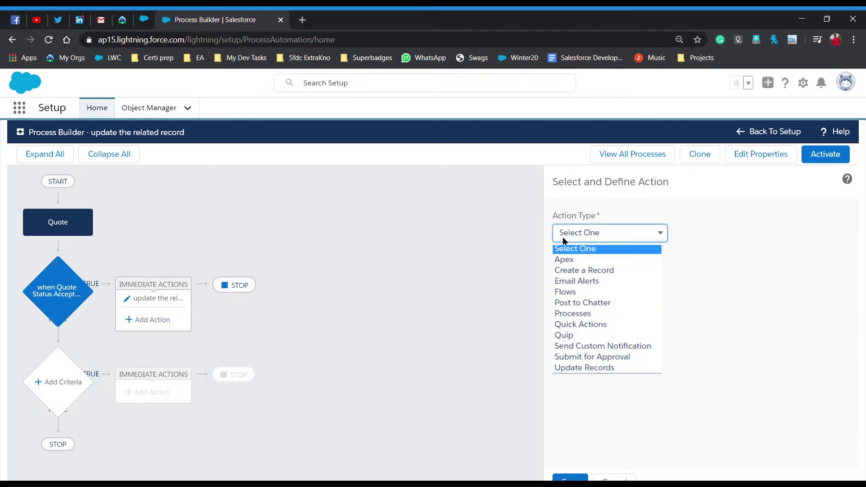
click(585, 367)
click(590, 285)
text(Updat)
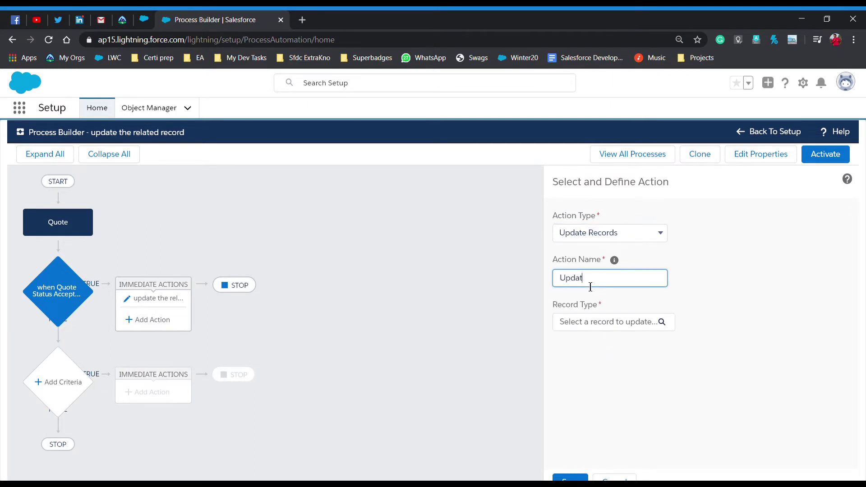
text(e the Current Quote)
click(595, 325)
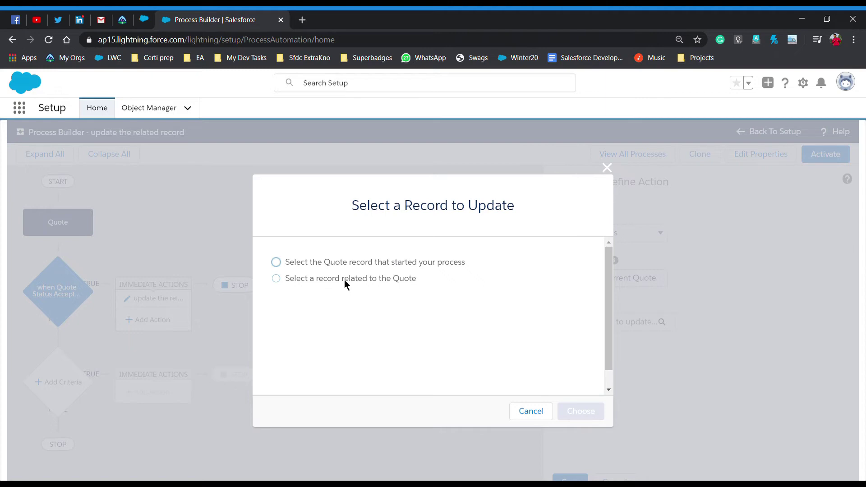
click(273, 263)
click(582, 411)
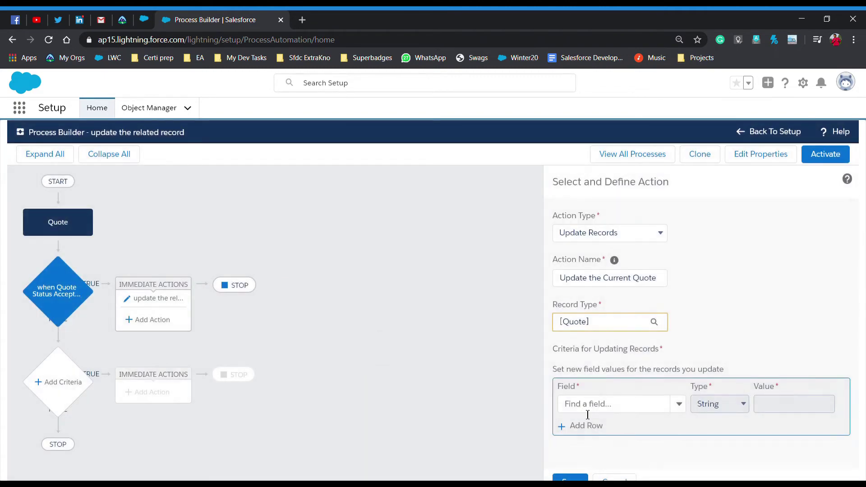
Set the current Quote's Status field to Accepted.
click(576, 437)
text(S)
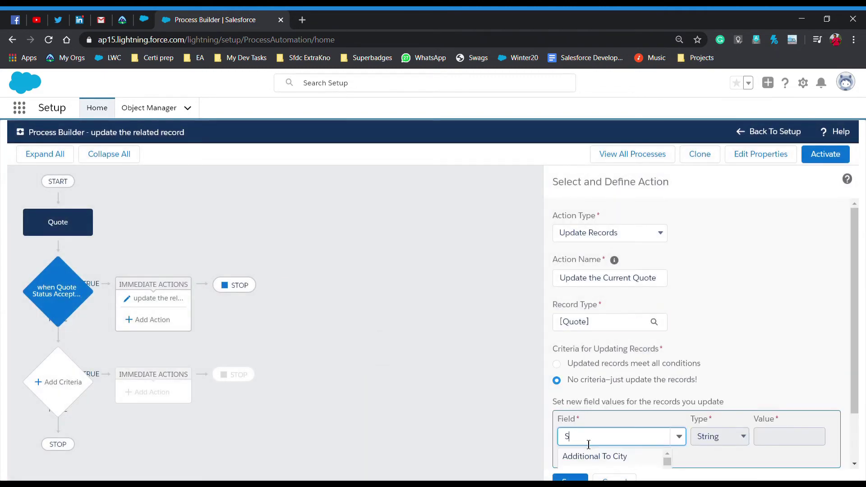
text(tatu)
click(589, 457)
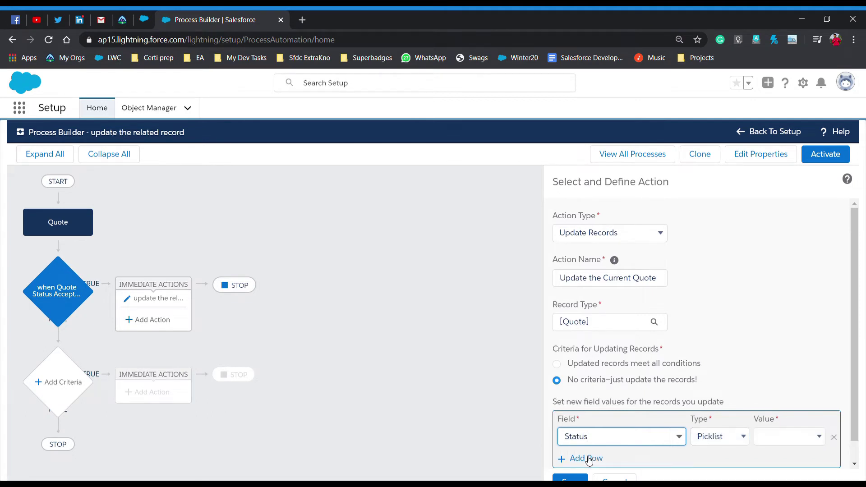
click(783, 436)
click(778, 422)
Set its Description to 'Final Quote - by Salesforce geek' and save the action.
click(584, 459)
text(Descrip)
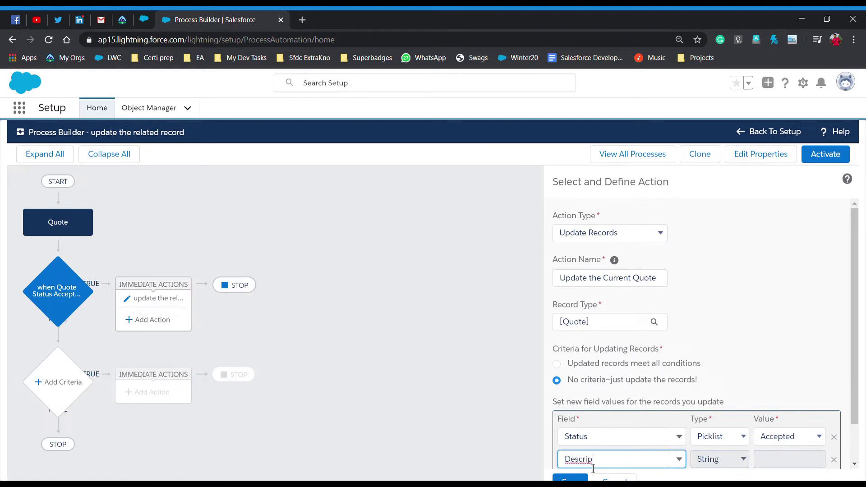
scroll(622, 477, down, 1)
click(591, 443)
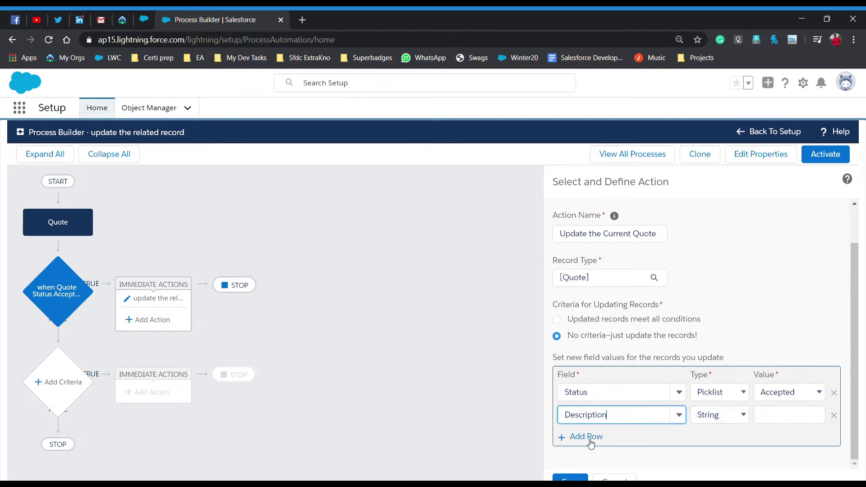
click(734, 413)
click(781, 419)
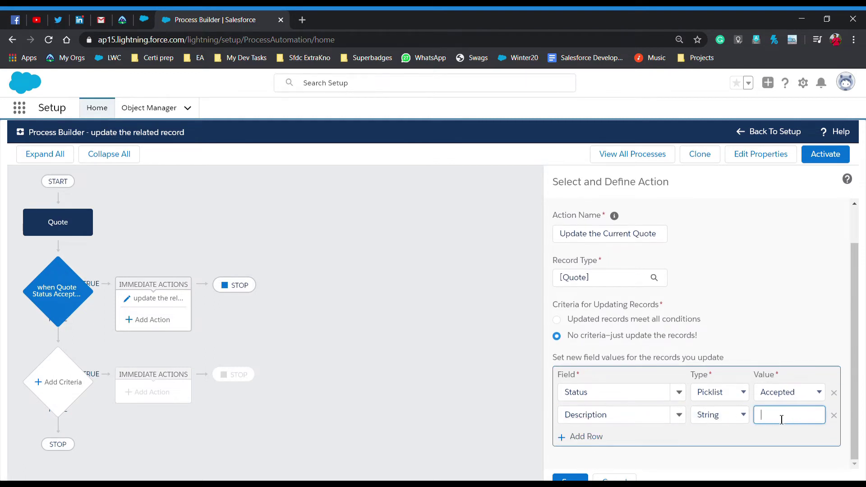
text(Final)
text( Quote -)
text("")
text(by)
text( Salesforc)
text(e geek)
click(571, 479)
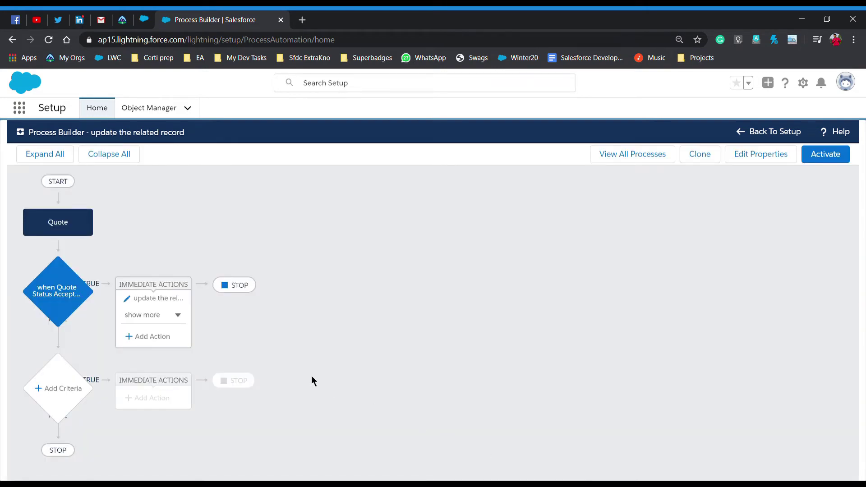
Show both actions under the Accepted criteria, then activate and confirm this process version.
click(181, 318)
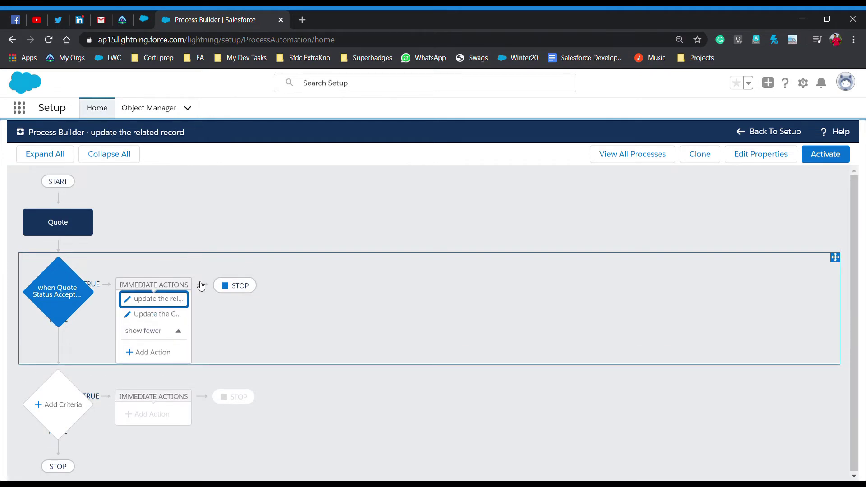
click(823, 154)
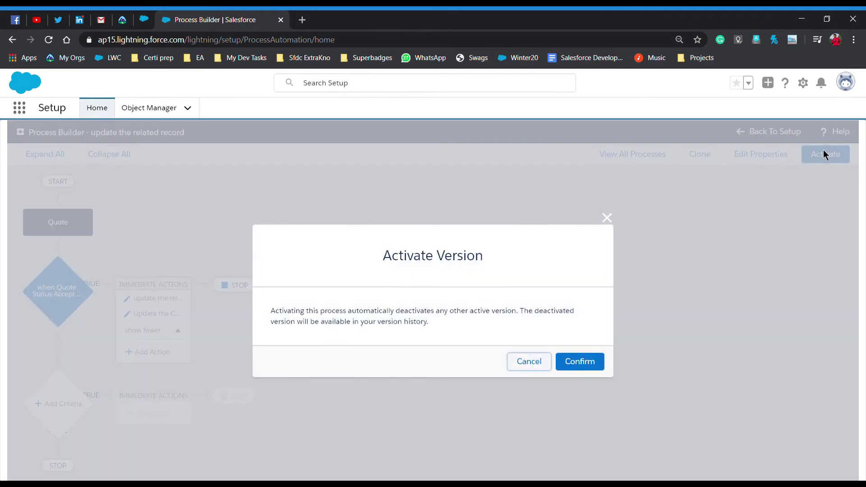
click(586, 361)
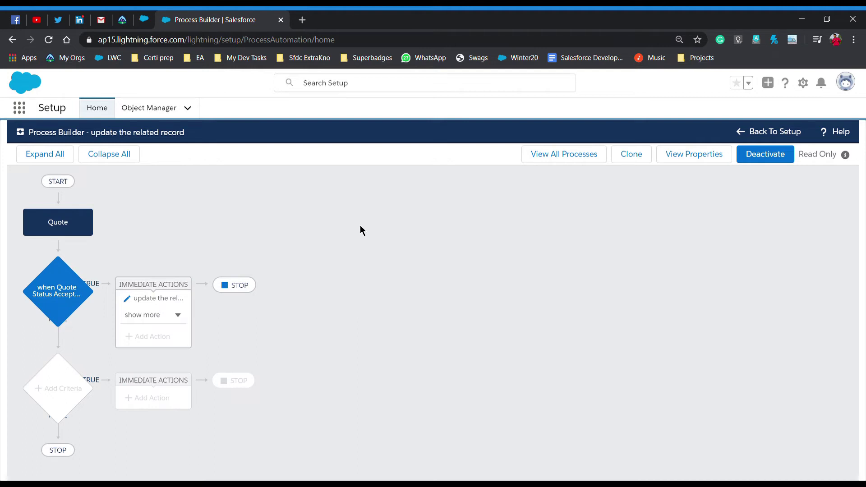
Open Opportunities from the App Launcher's All Items list.
click(18, 114)
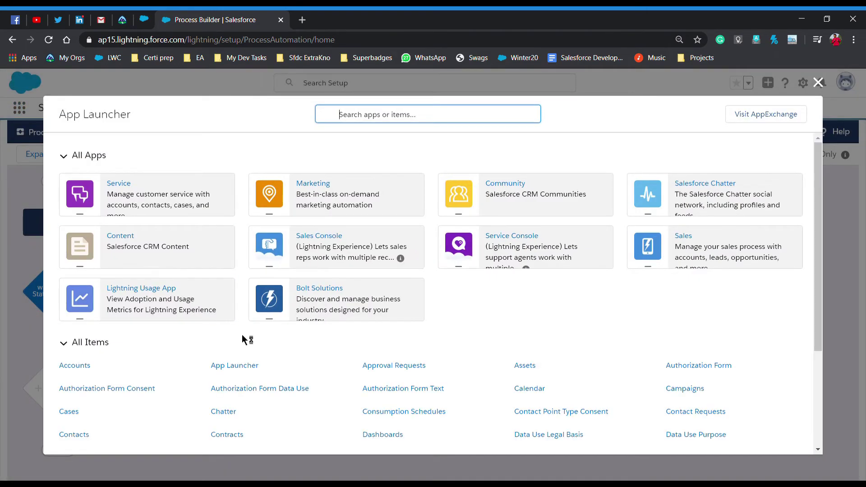
scroll(244, 315, down, 3)
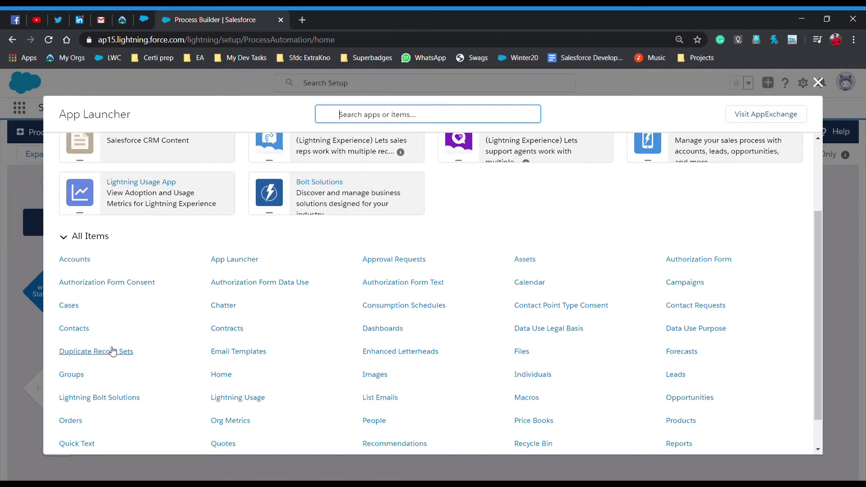
click(673, 402)
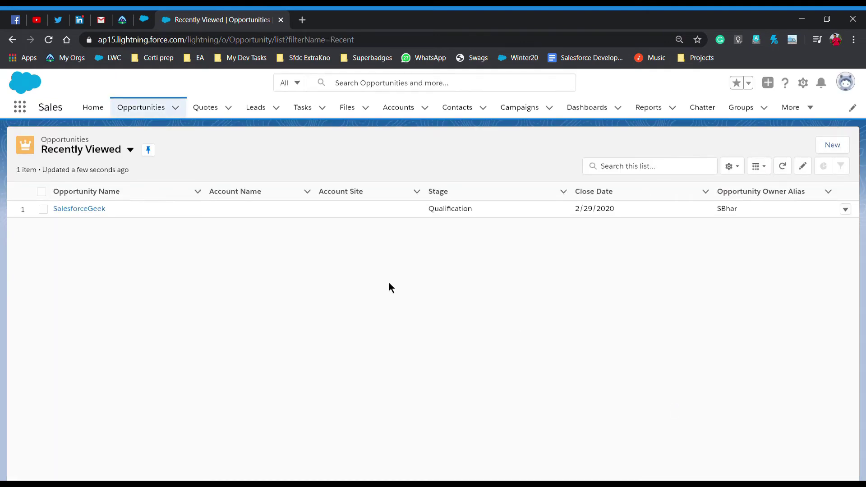
Open the SalesforceGeek opportunity and view all of its Quotes.
click(92, 209)
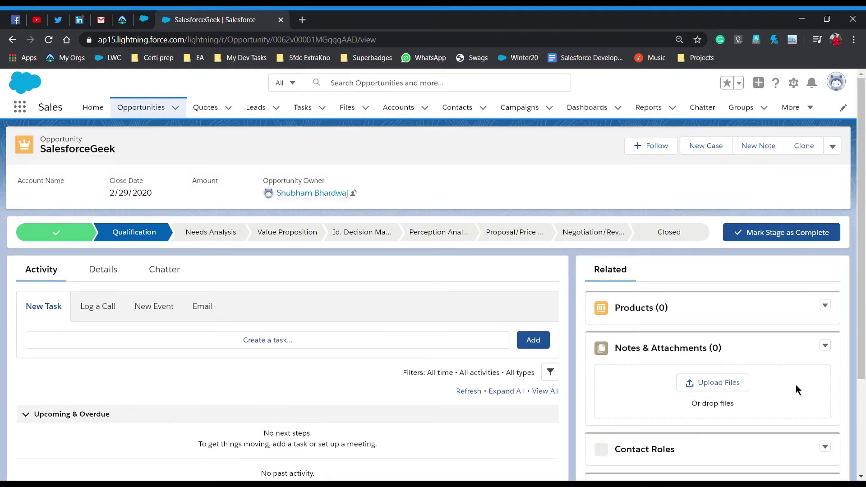
scroll(692, 355, down, 3)
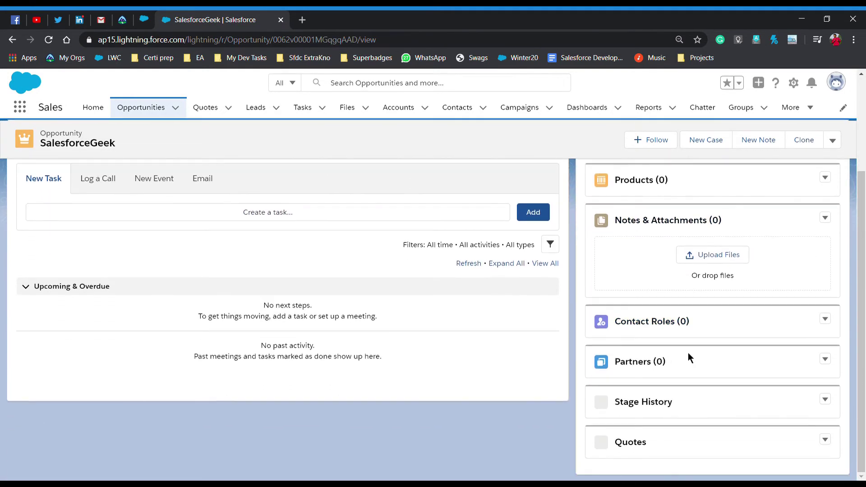
scroll(624, 426, down, 5)
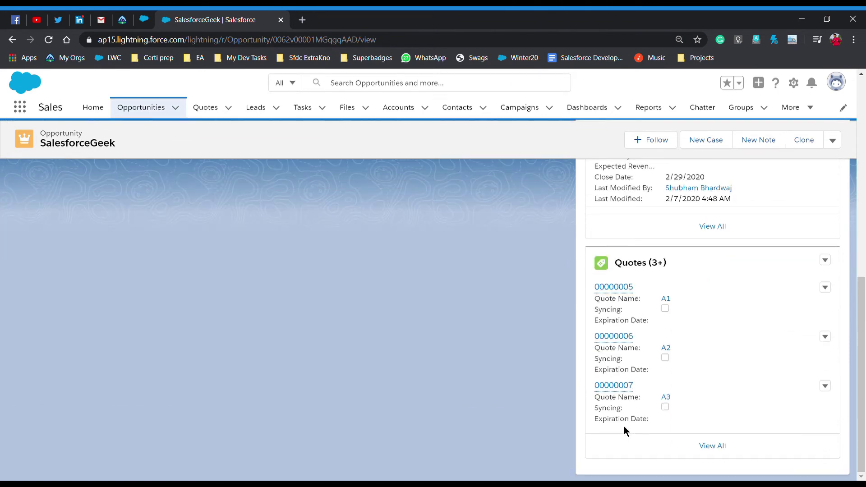
click(715, 447)
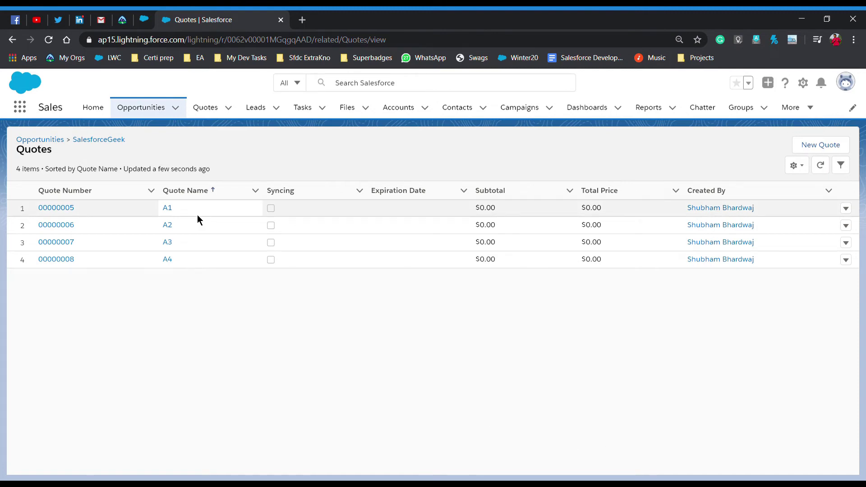
Open quotes A1, A2, A3 and A4 in turn to check their status.
click(50, 210)
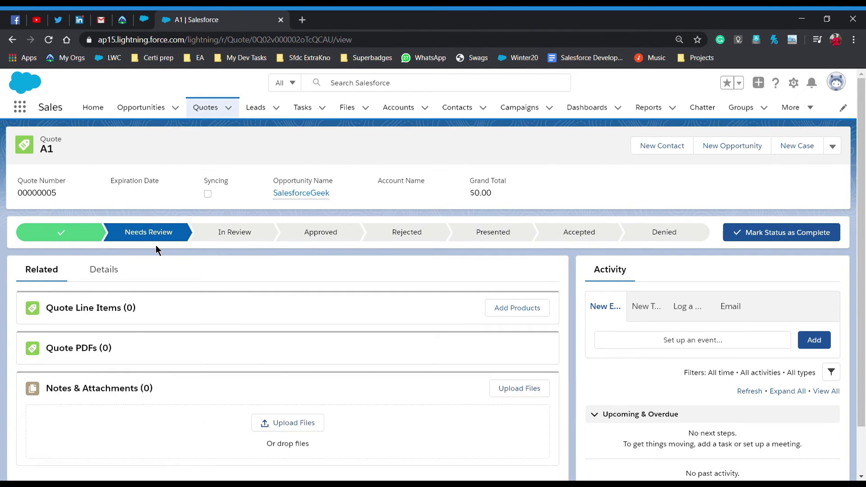
click(12, 40)
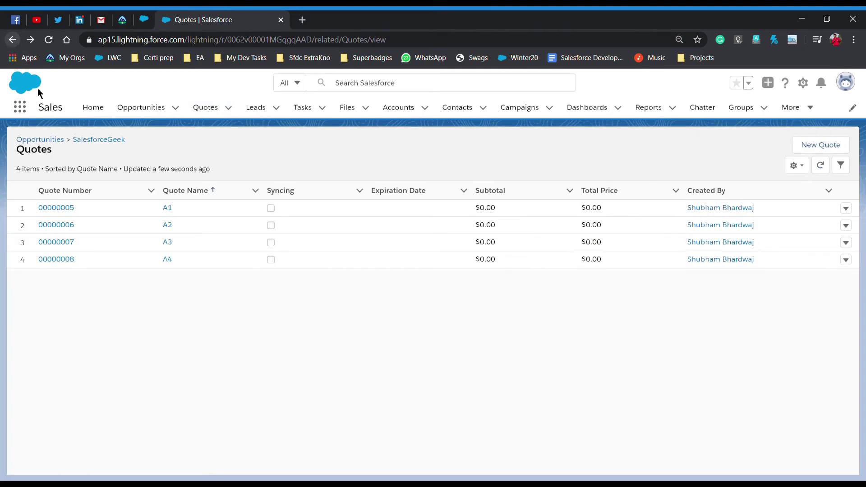
click(45, 222)
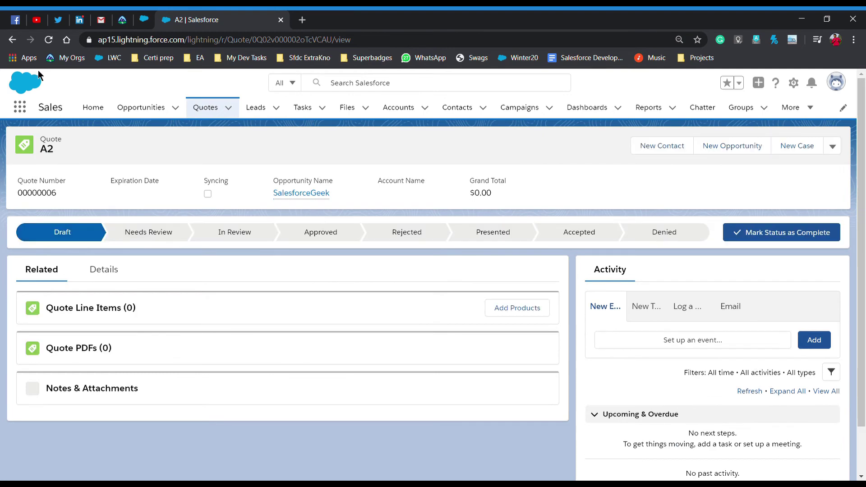
click(12, 40)
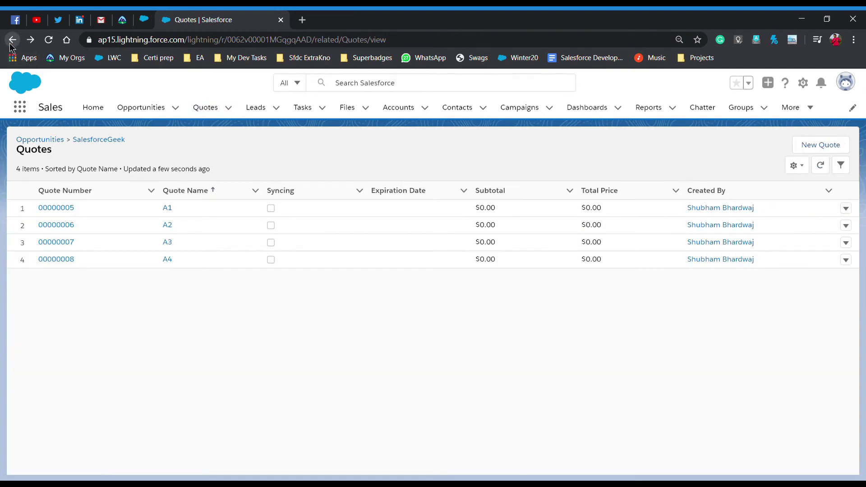
click(43, 244)
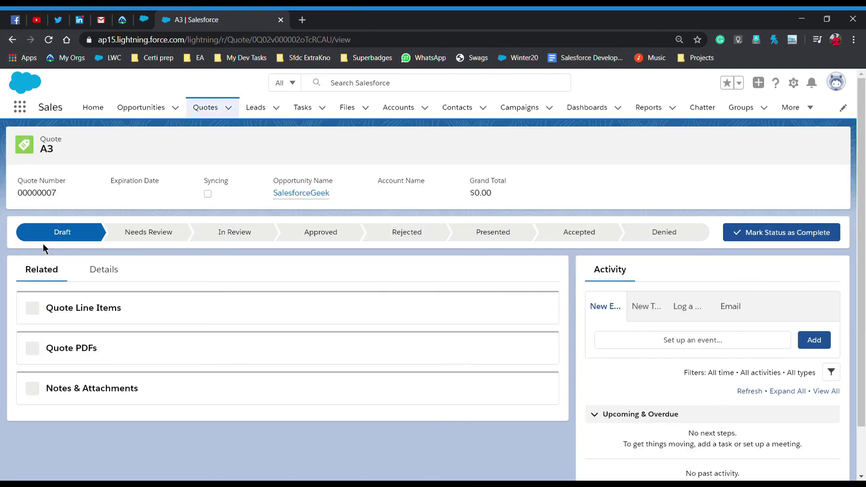
click(12, 40)
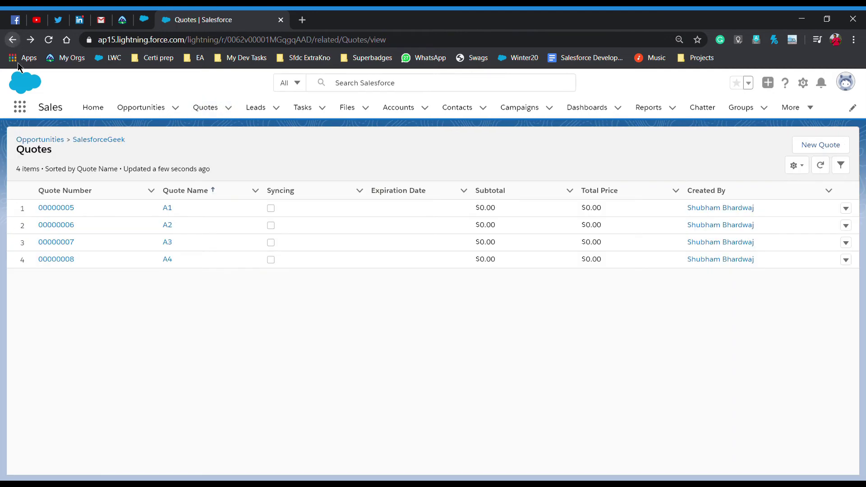
click(51, 259)
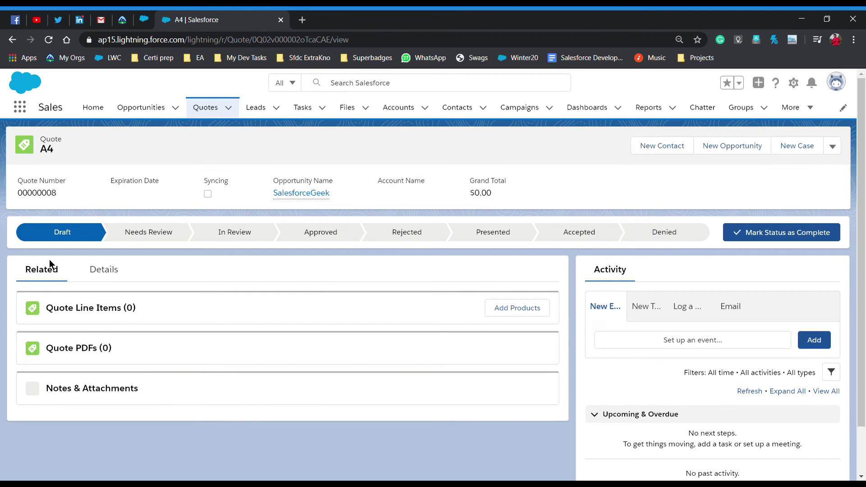
click(13, 40)
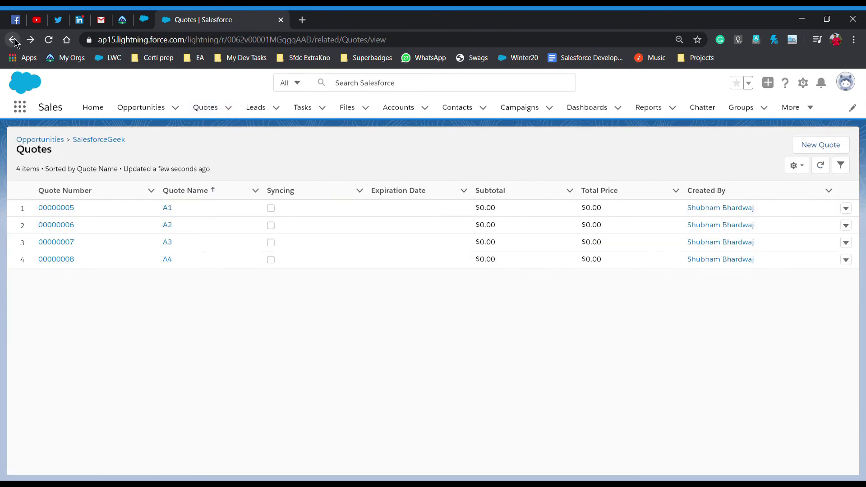
Mark quote 00000005 (A1) as Accepted and view its details with the auto-filled Description.
click(52, 208)
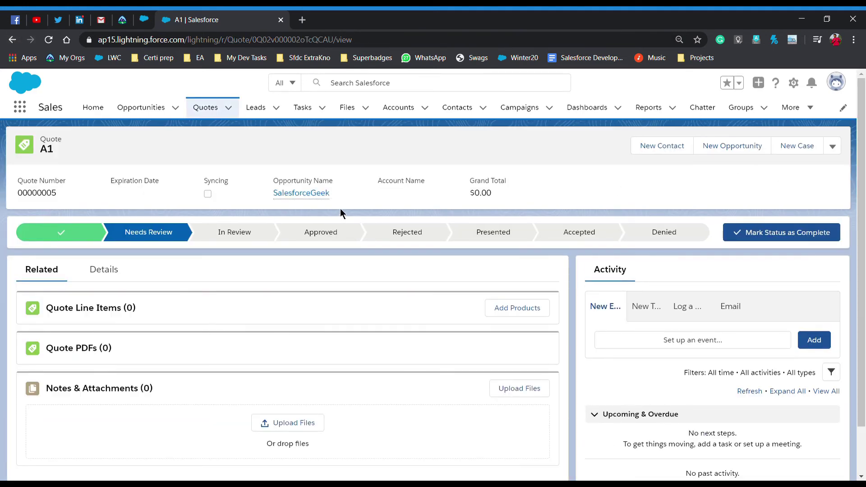
click(567, 241)
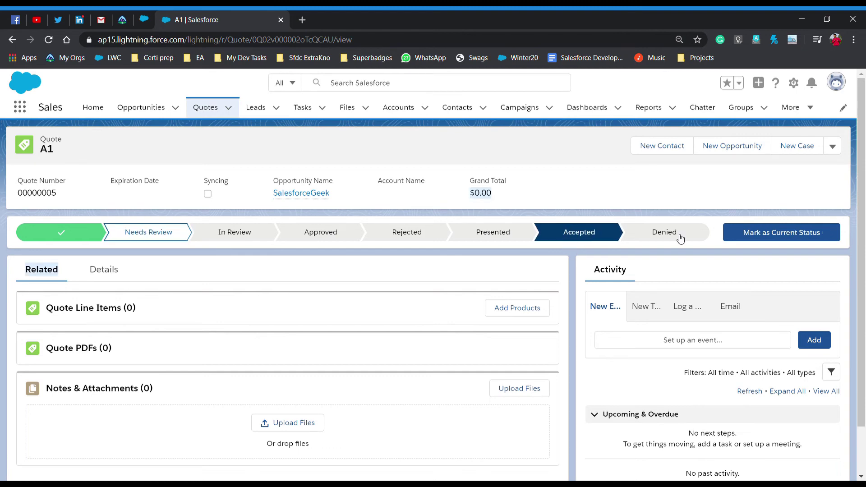
click(806, 239)
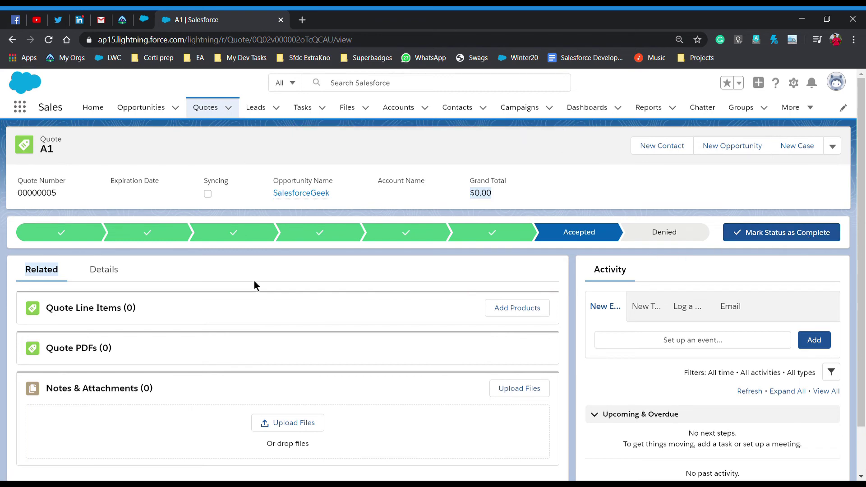
click(112, 273)
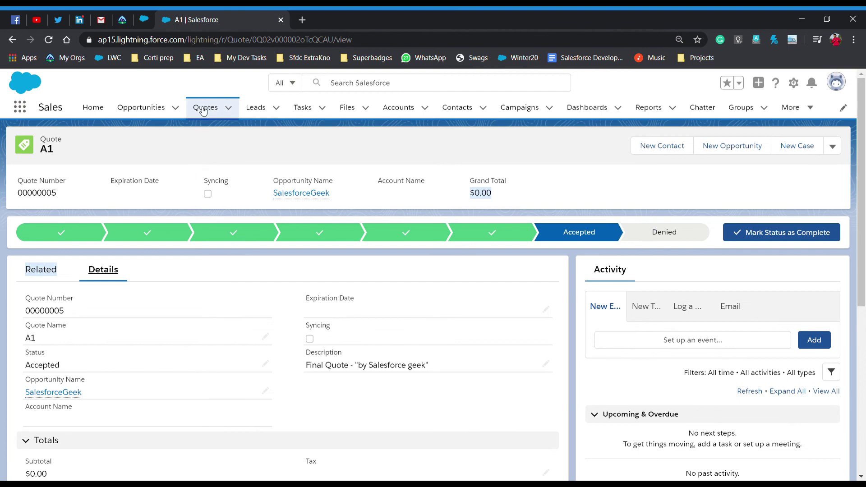
Confirm quotes 00000006 (A2) and 00000007 (A3) both show Status Denied.
click(12, 40)
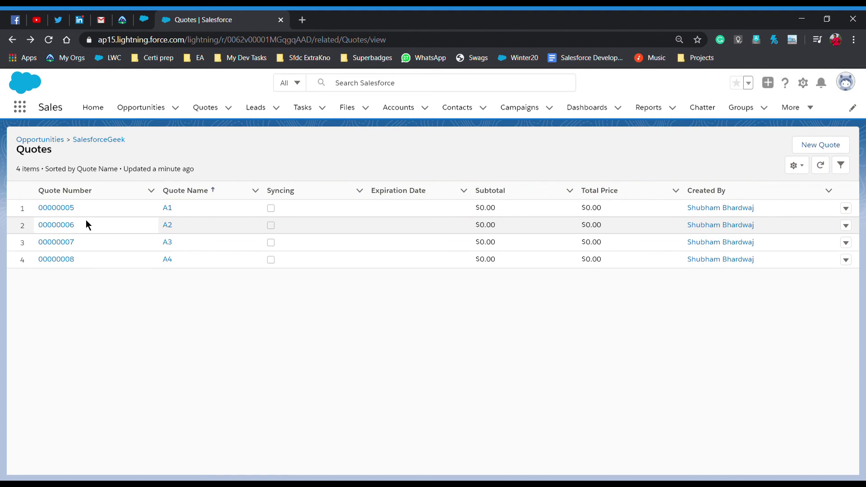
click(69, 226)
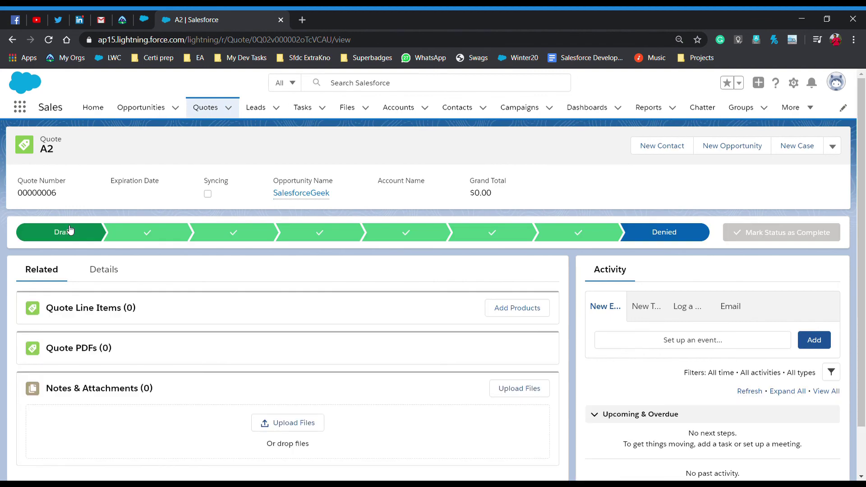
click(13, 40)
click(13, 40)
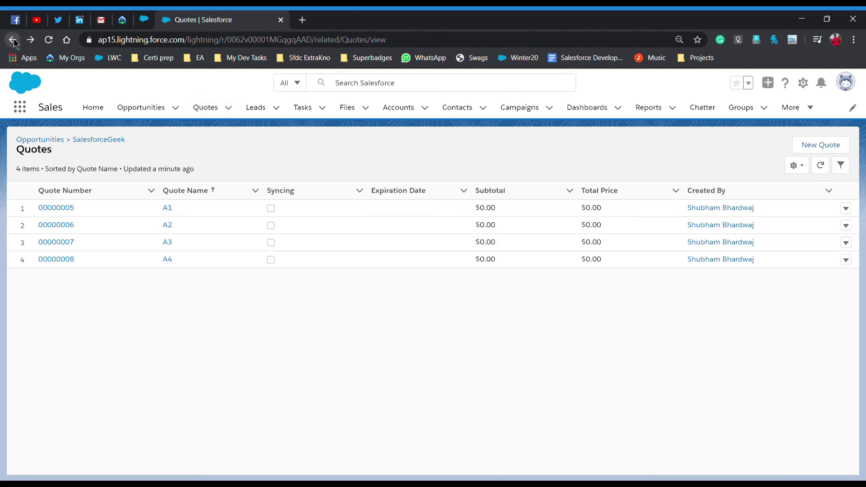
click(49, 246)
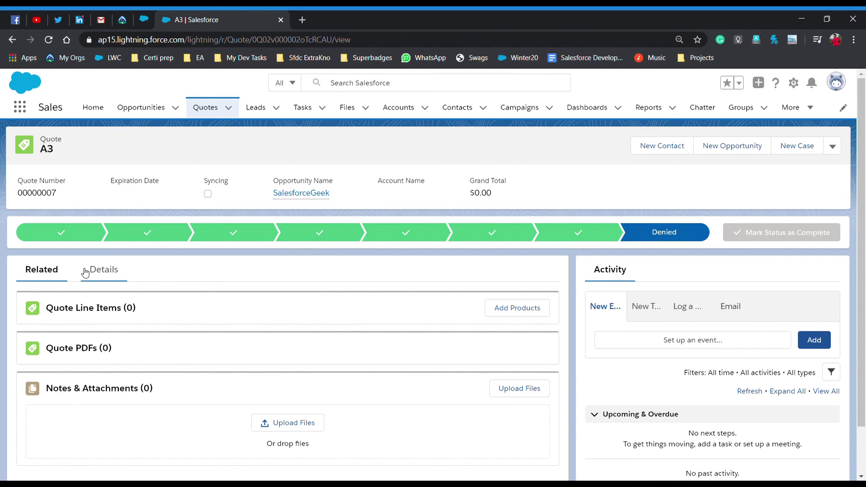
click(13, 40)
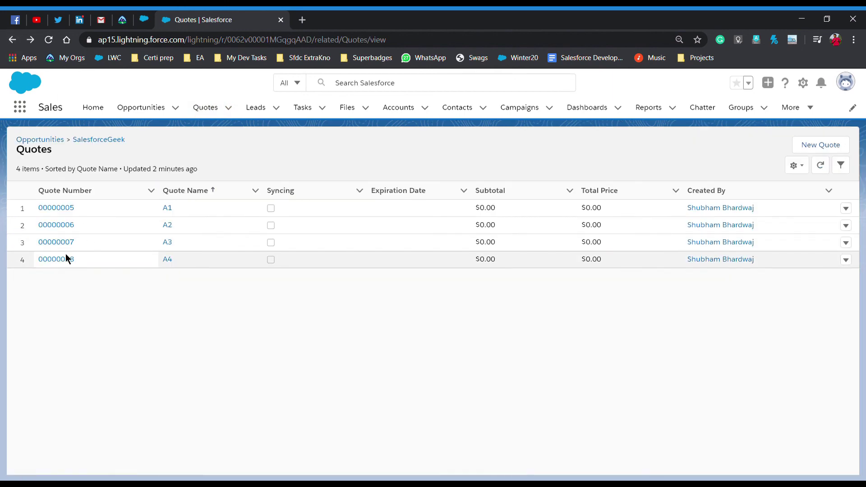